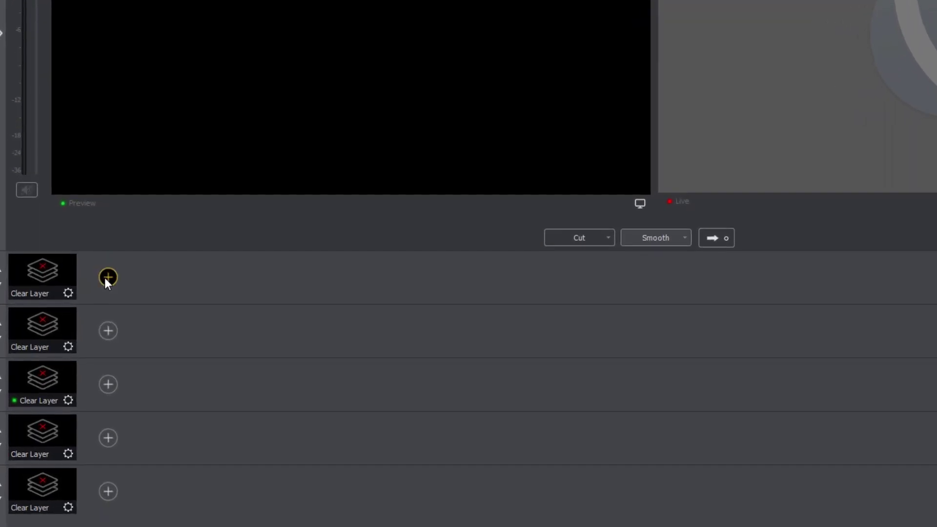
# - Add Titler Live from Overlays as a new shot on Master Layer 1
pyautogui.click(101, 298)
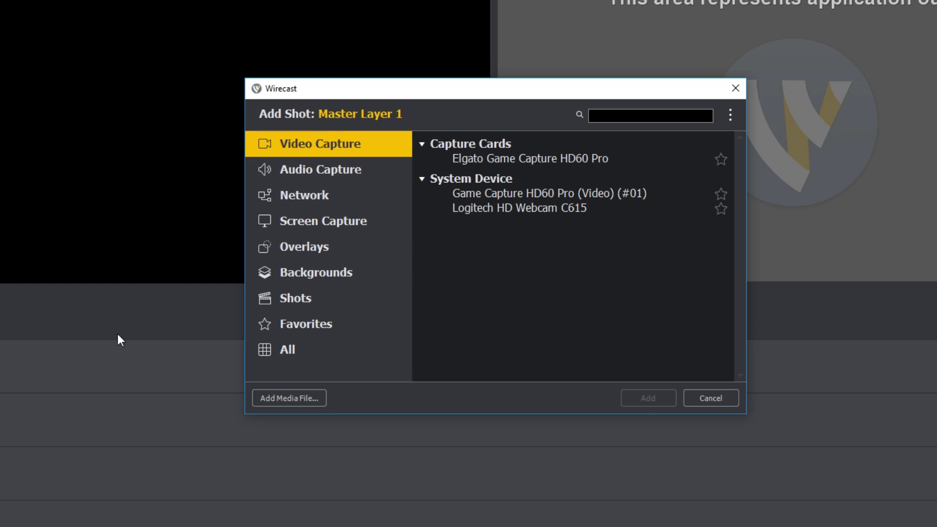
pyautogui.click(300, 250)
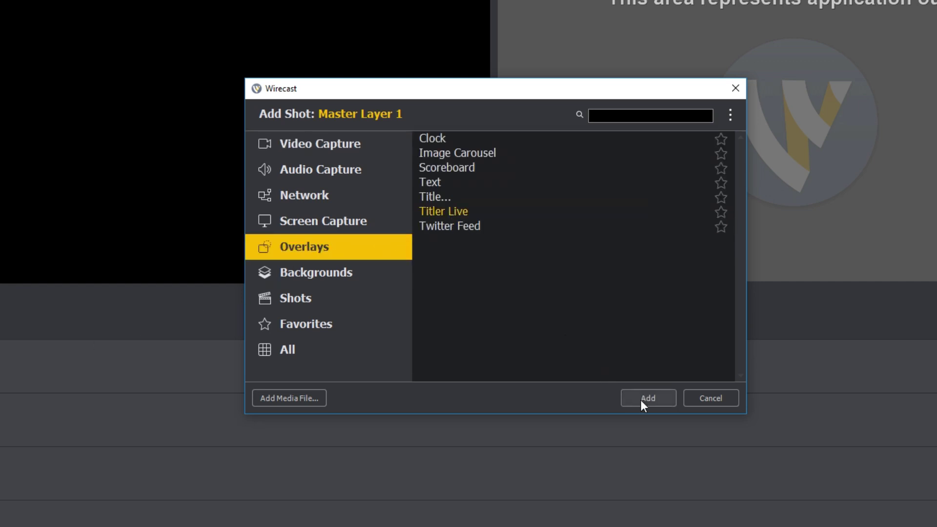
pyautogui.click(640, 400)
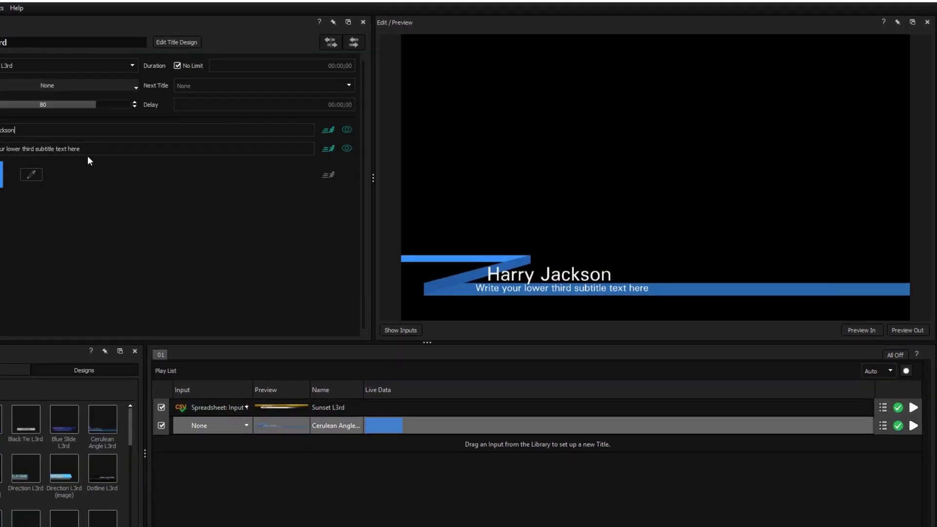
pyautogui.click(82, 277)
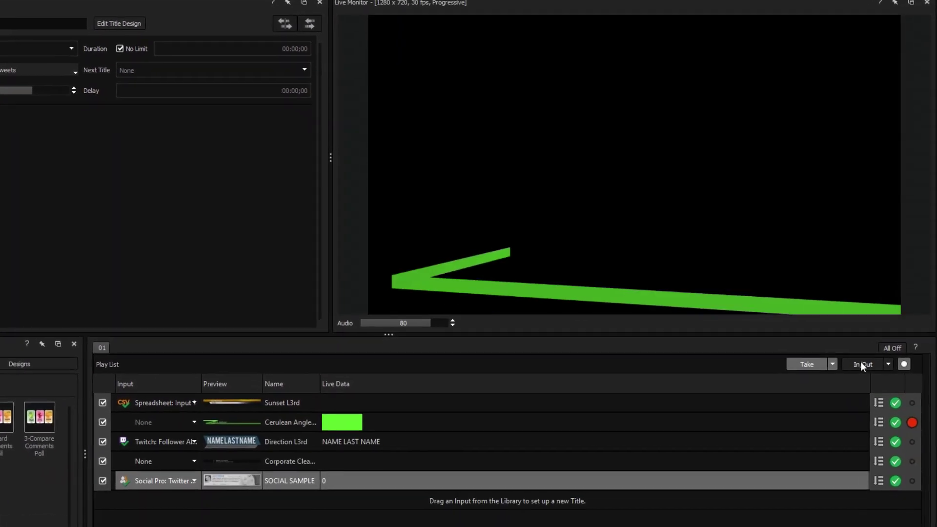
pyautogui.click(860, 363)
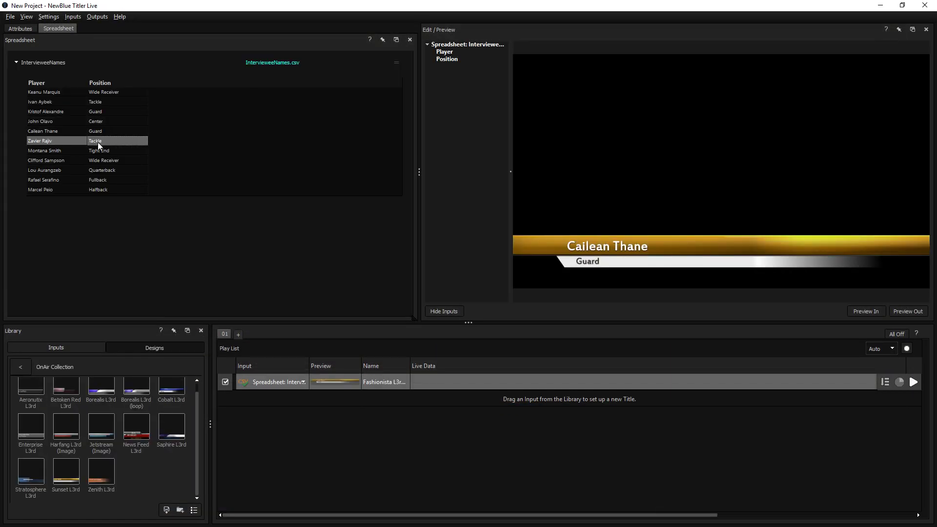
# - Preview a different viewer's Facebook comment in the Social Pro panel
pyautogui.click(97, 142)
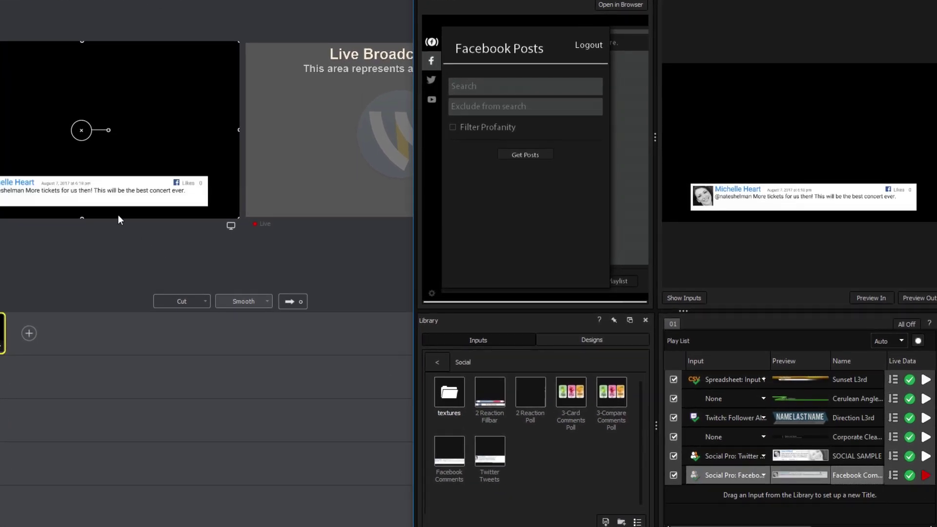
# - In manual take mode, blank the output, then send the green Titler Source shot live
pyautogui.click(917, 341)
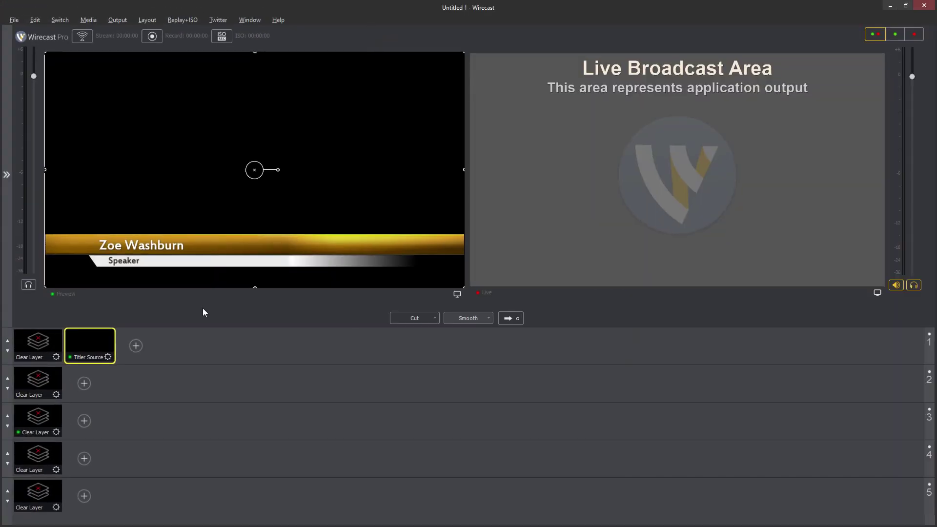
pyautogui.click(38, 342)
pyautogui.click(509, 318)
pyautogui.click(99, 341)
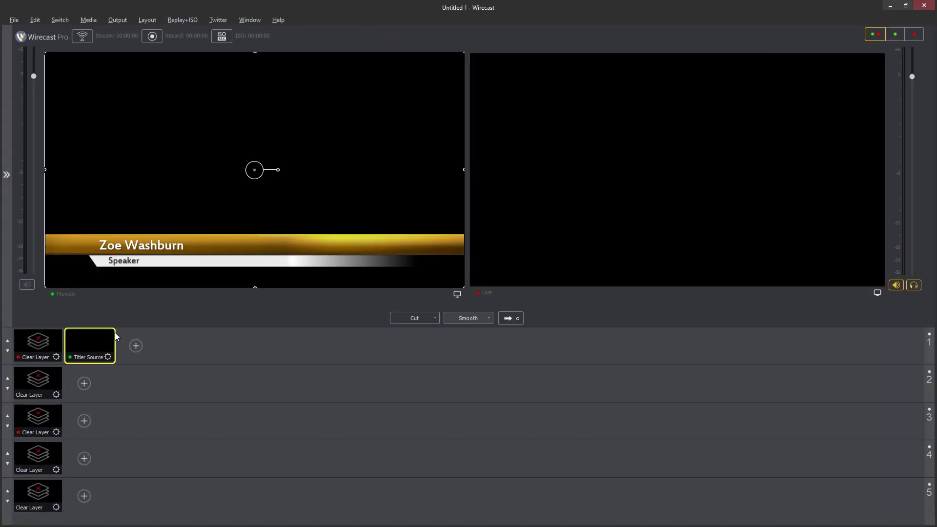
pyautogui.click(507, 318)
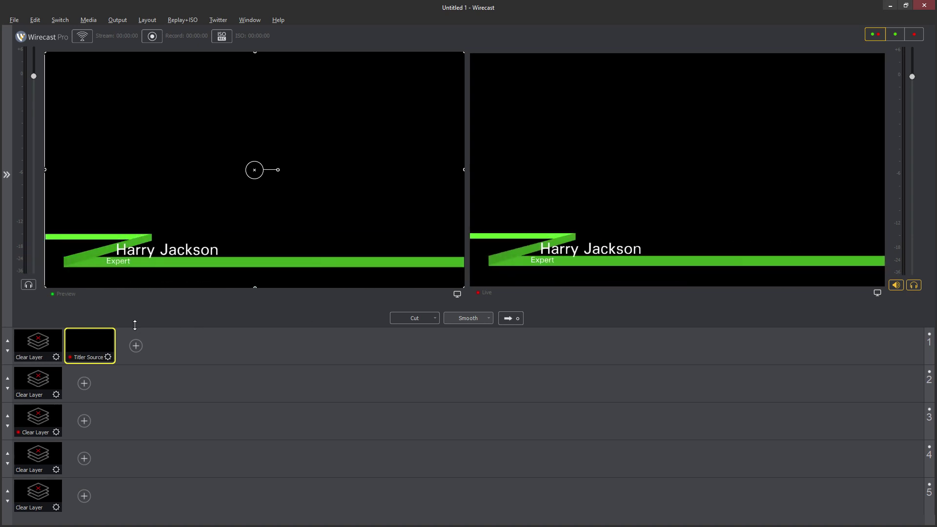
# - Edit the title shot and show its Titler Live source properties
pyautogui.rightClick(89, 352)
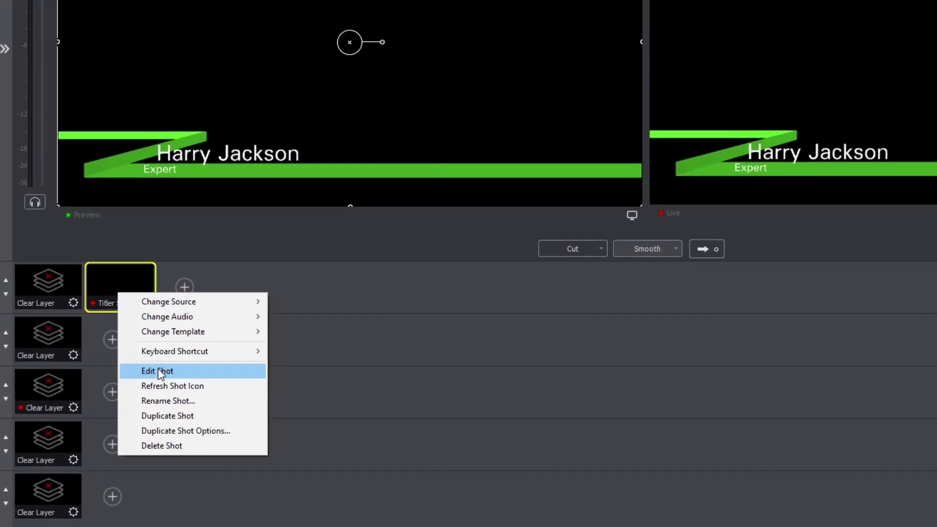
pyautogui.click(158, 369)
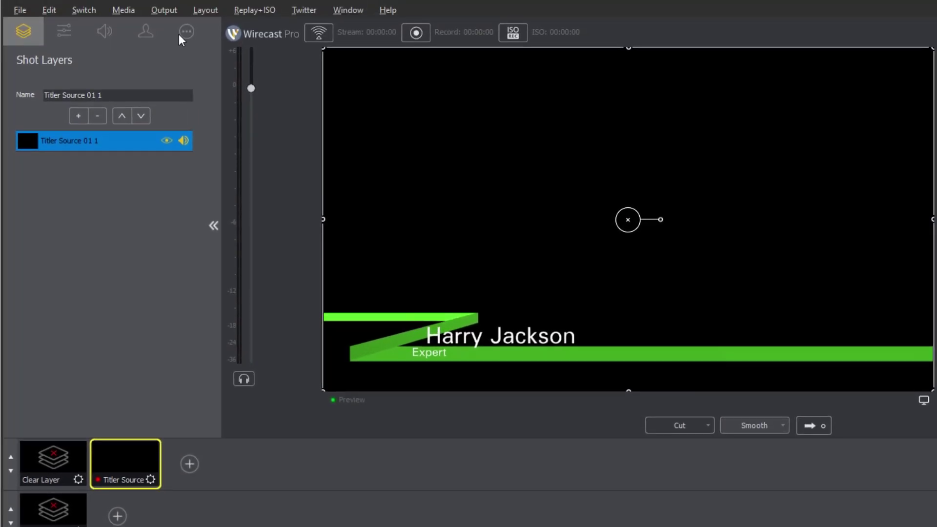
pyautogui.click(185, 32)
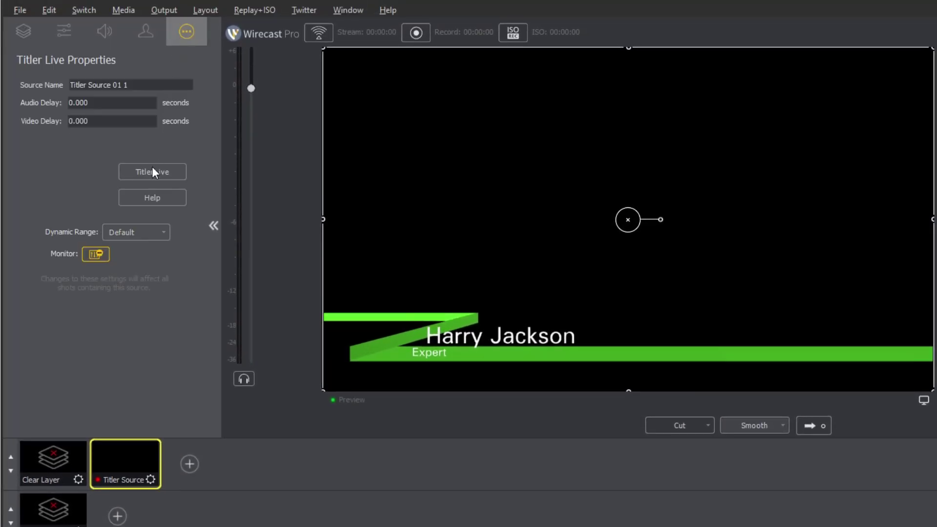